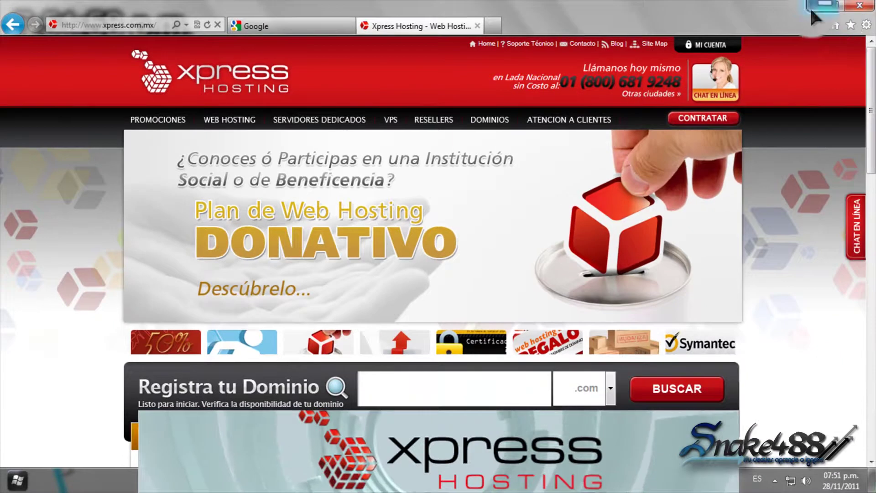
Minimize Internet Explorer and restore it showing the Google México home page.
{"action": "left_click", "coordinate": [811, 8]}
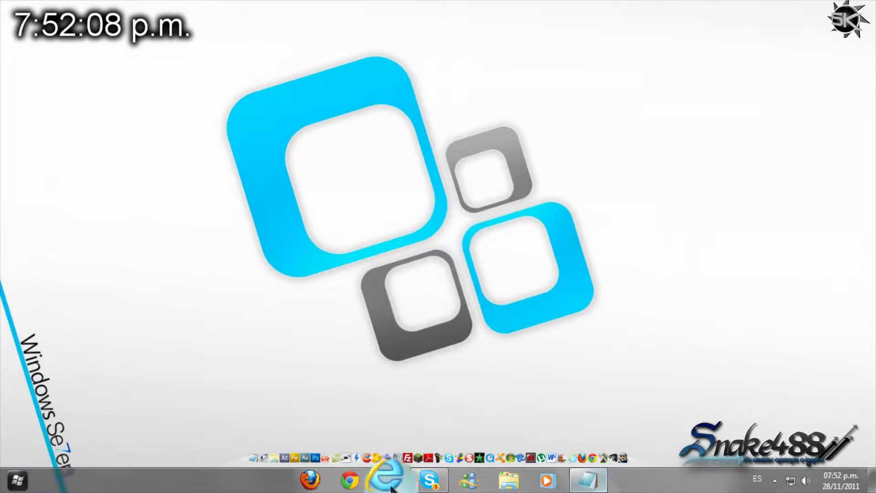
{"action": "left_click", "coordinate": [327, 426]}
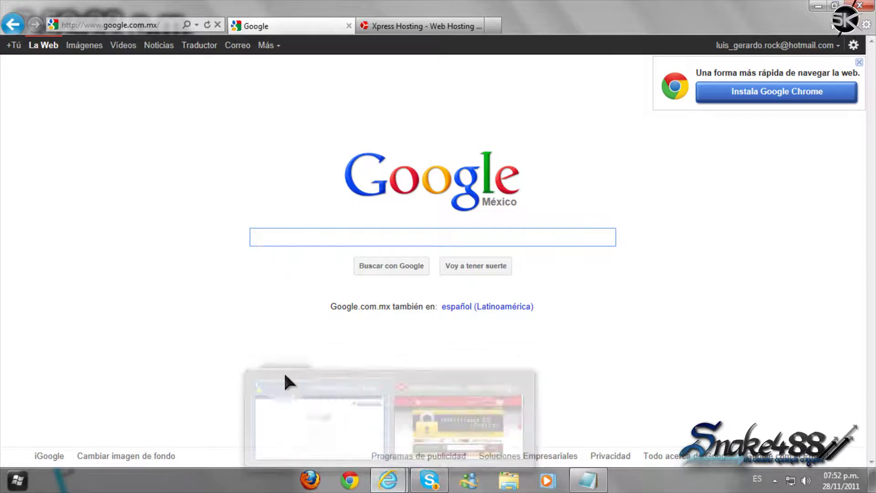
Search Google for 'adsense' and open the Google AdSense result.
{"action": "left_click", "coordinate": [314, 239]}
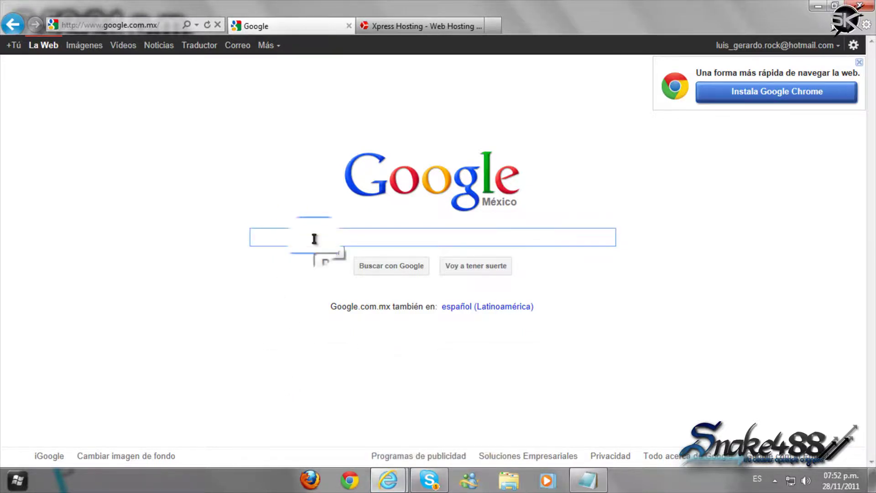
{"action": "type", "text": "adse"}
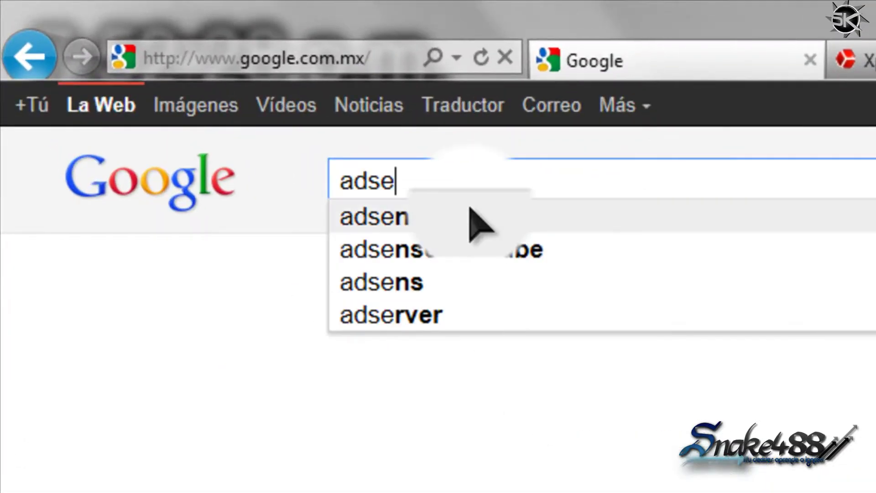
{"action": "left_click", "coordinate": [474, 224]}
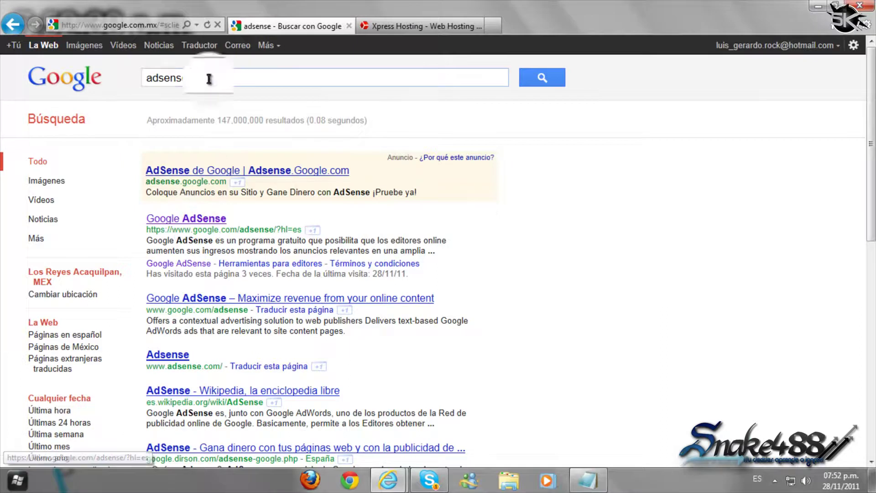
{"action": "left_click_drag", "start_coordinate": [156, 77], "coordinate": [185, 77]}
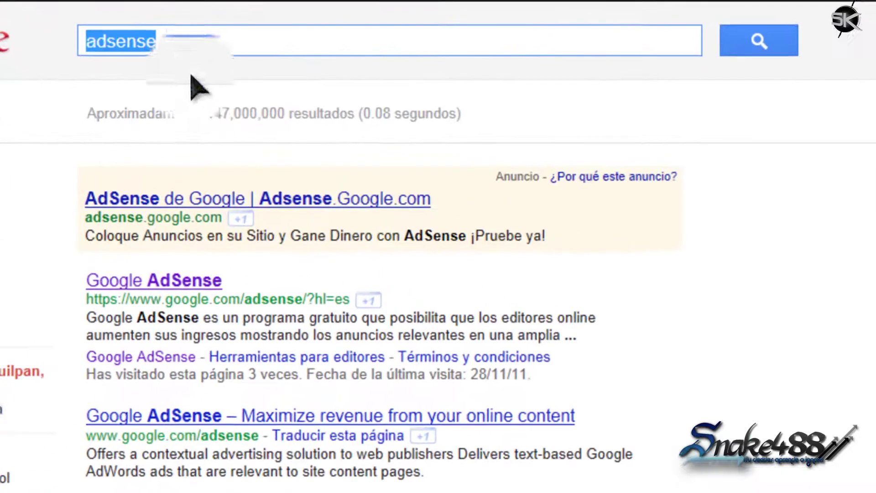
{"action": "left_click", "coordinate": [164, 290]}
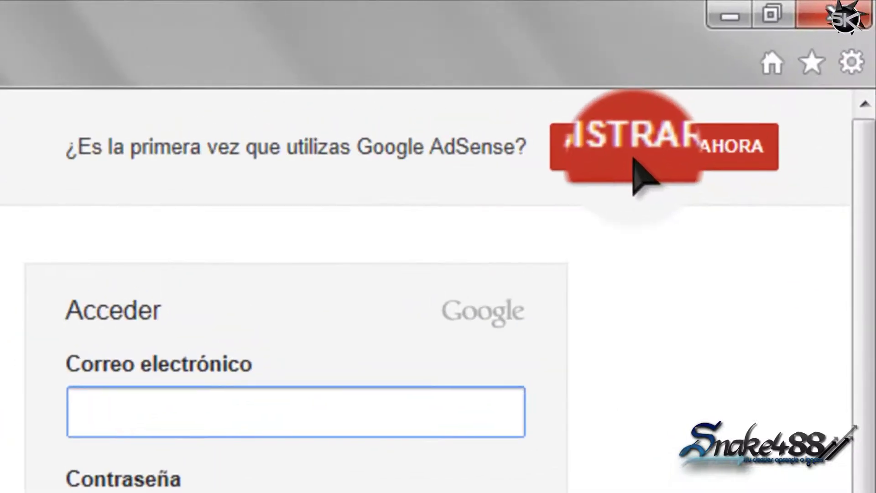
{"action": "left_click", "coordinate": [772, 68]}
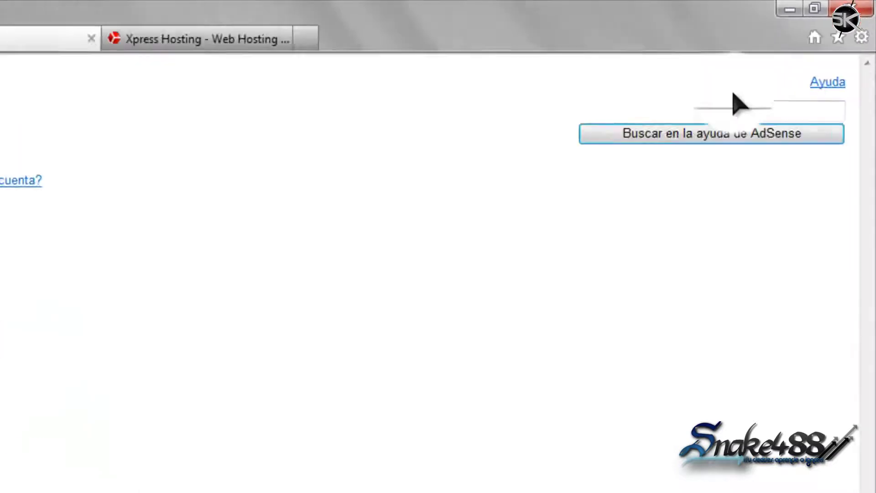
{"action": "left_click", "coordinate": [229, 182]}
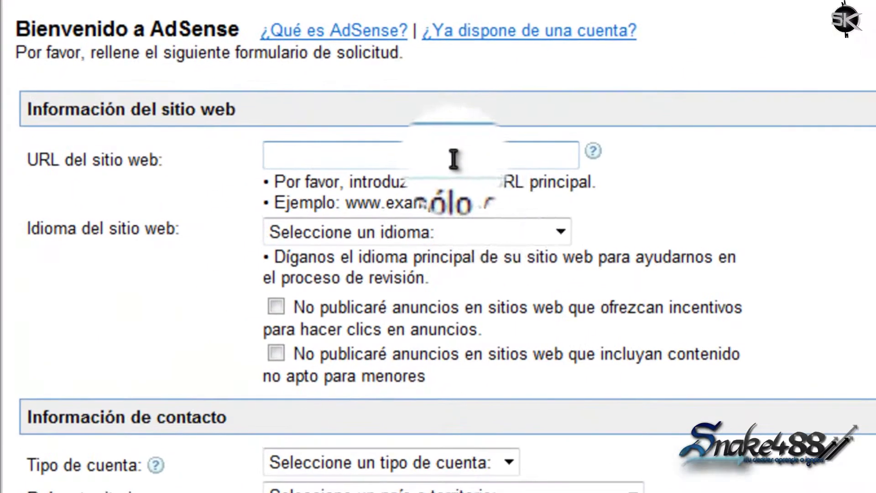
{"action": "left_click", "coordinate": [455, 160]}
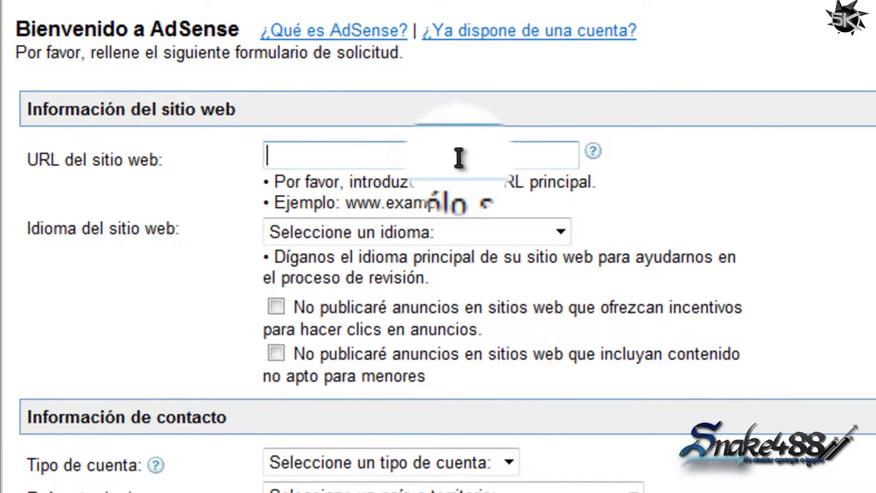
{"action": "type", "text": "http://manejodesoftware.com/"}
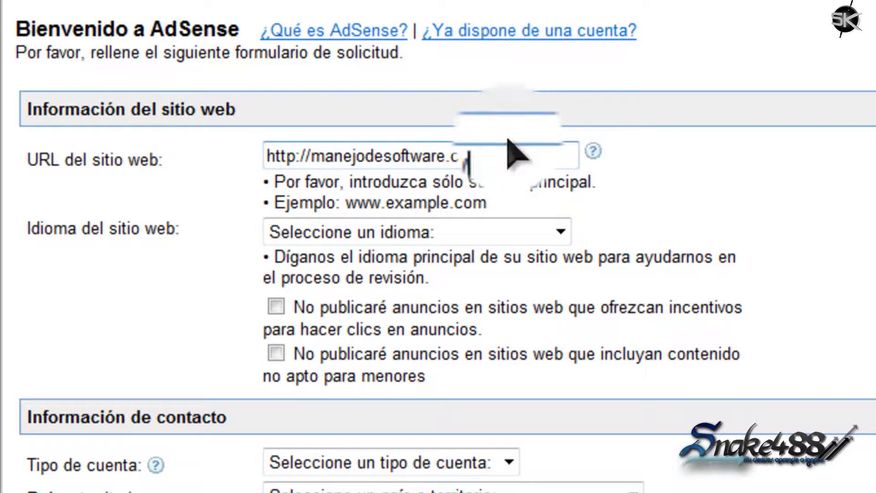
{"action": "left_click_drag", "start_coordinate": [311, 156], "coordinate": [231, 157]}
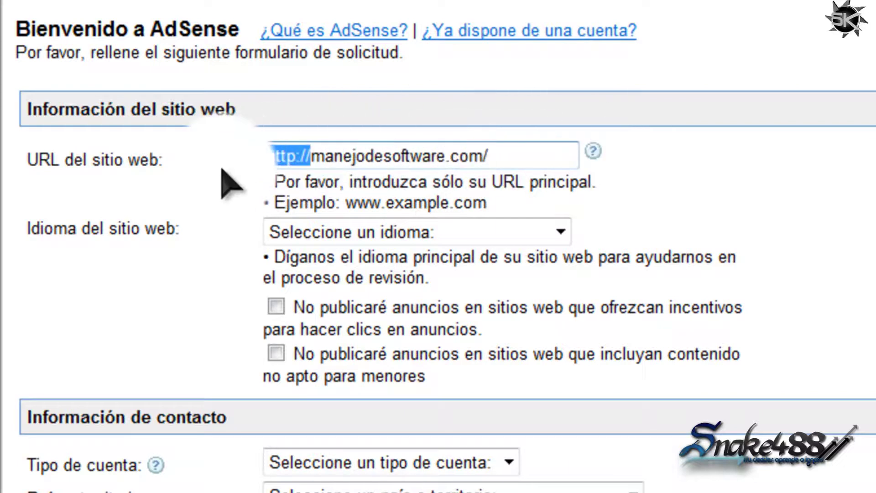
{"action": "key", "text": "BackSpace"}
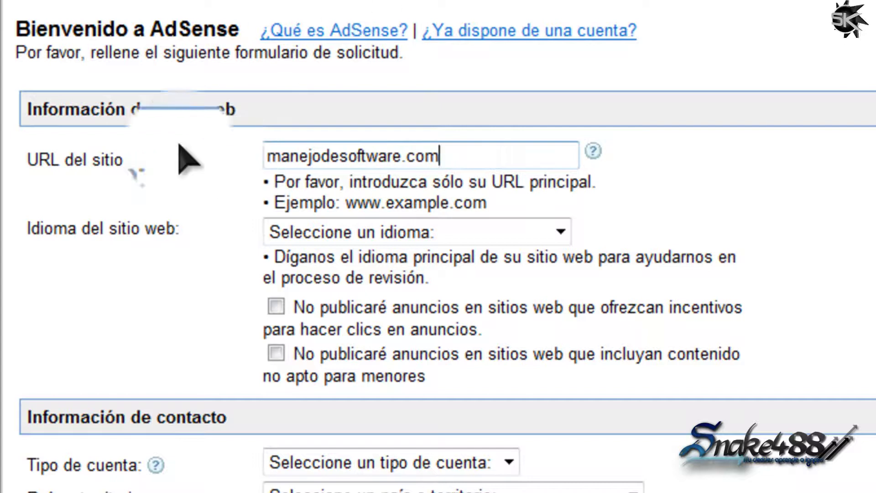
{"action": "left_click", "coordinate": [570, 222]}
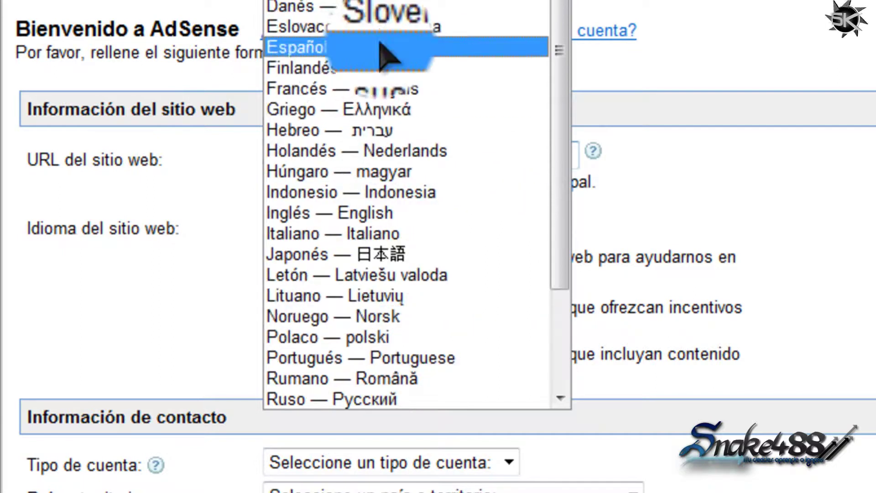
Set the site language to Español and point out the two ad-policy pledges.
{"action": "left_click", "coordinate": [319, 47]}
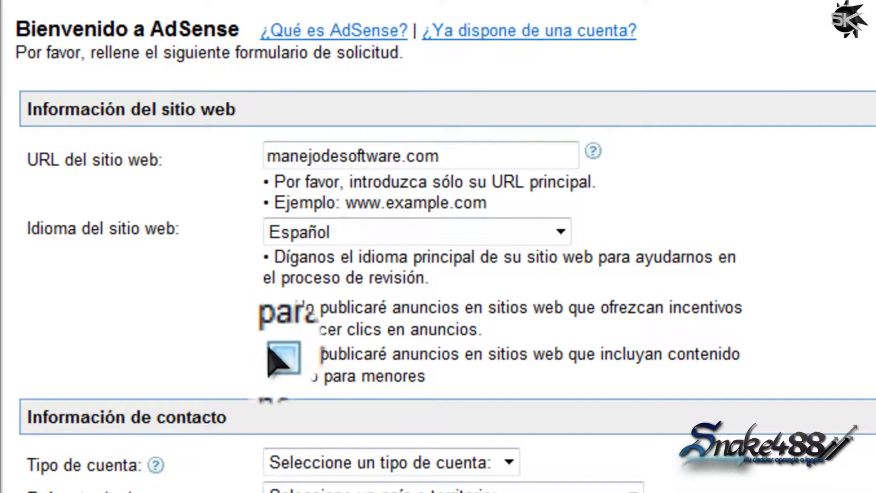
{"action": "left_click_drag", "start_coordinate": [319, 308], "coordinate": [784, 322]}
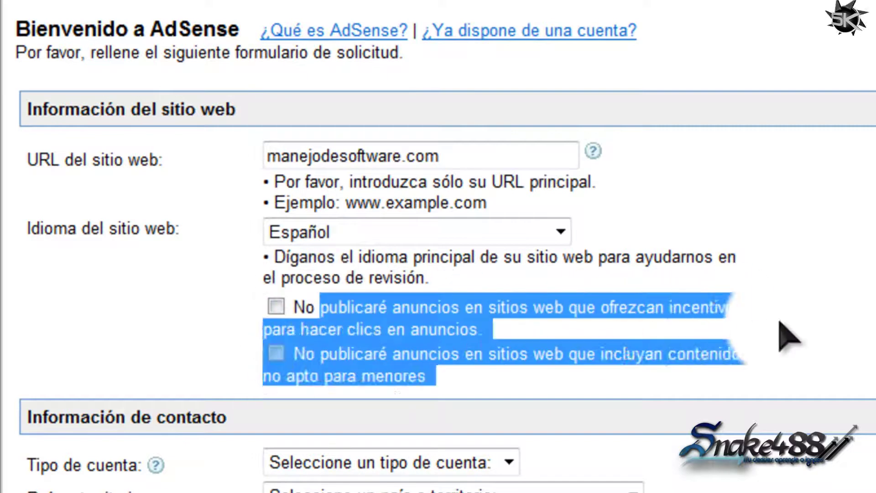
{"action": "left_click", "coordinate": [776, 326]}
{"action": "left_click_drag", "start_coordinate": [614, 321], "coordinate": [860, 328]}
{"action": "left_click", "coordinate": [860, 329]}
Tick both pledges: no incentives for ad clicks and no ads on adult content.
{"action": "left_click", "coordinate": [275, 306]}
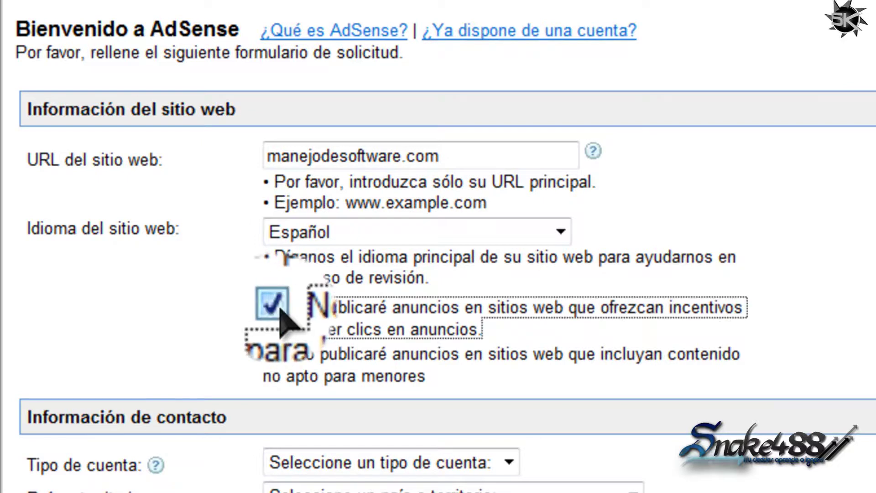
{"action": "left_click", "coordinate": [276, 352]}
{"action": "scroll", "coordinate": [196, 347], "scroll_direction": "down", "scroll_amount": 5}
{"action": "scroll", "coordinate": [254, 372], "scroll_direction": "up", "scroll_amount": 5}
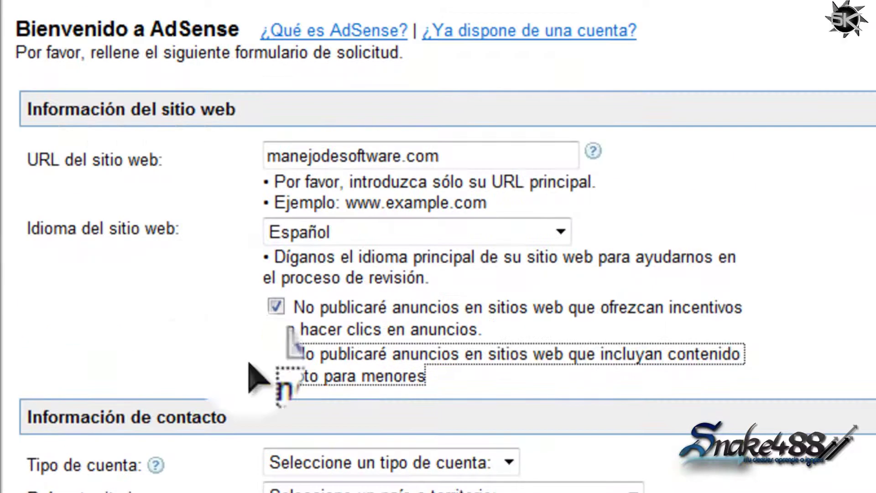
{"action": "scroll", "coordinate": [313, 381], "scroll_direction": "down", "scroll_amount": 3}
{"action": "left_click_drag", "start_coordinate": [469, 267], "coordinate": [505, 254]}
{"action": "left_click", "coordinate": [255, 175]}
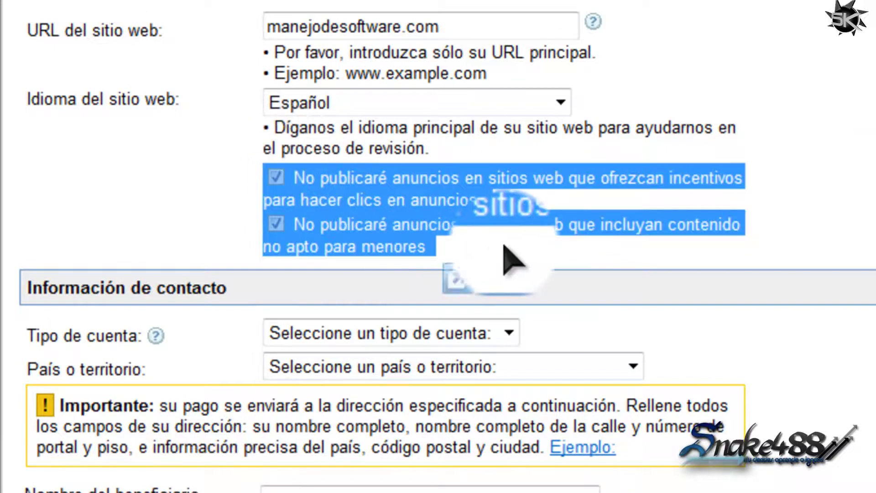
{"action": "left_click", "coordinate": [504, 248]}
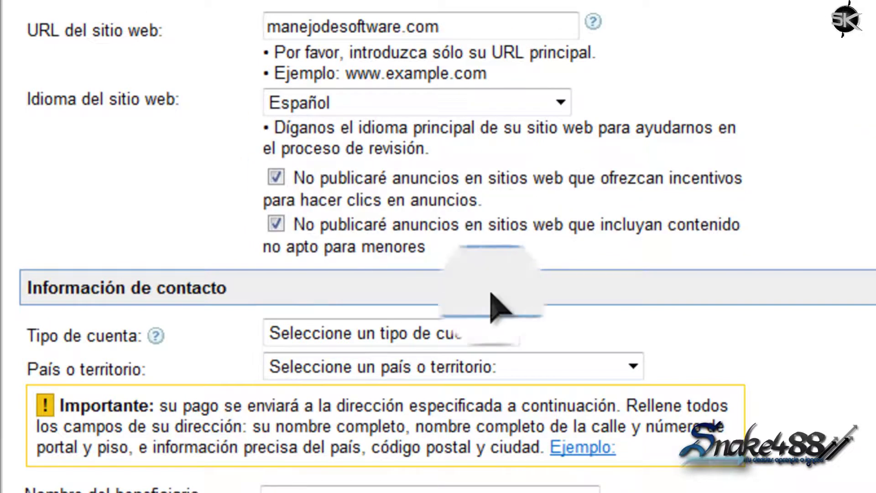
Try Individual and Empresa as the account type, settling on Individual.
{"action": "left_click", "coordinate": [506, 332]}
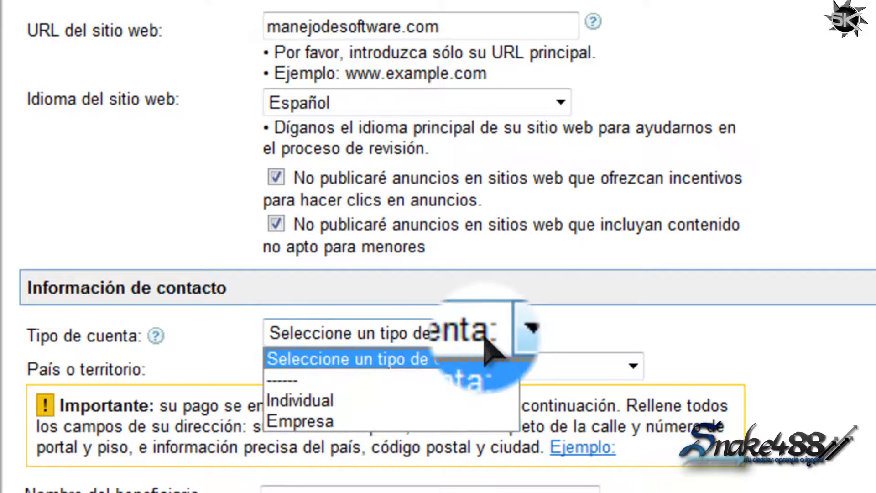
{"action": "left_click", "coordinate": [479, 400]}
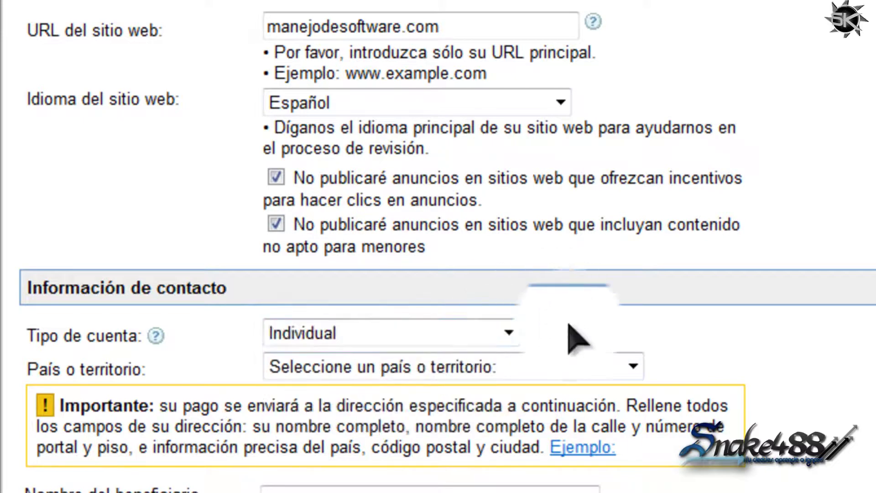
{"action": "left_click", "coordinate": [508, 334]}
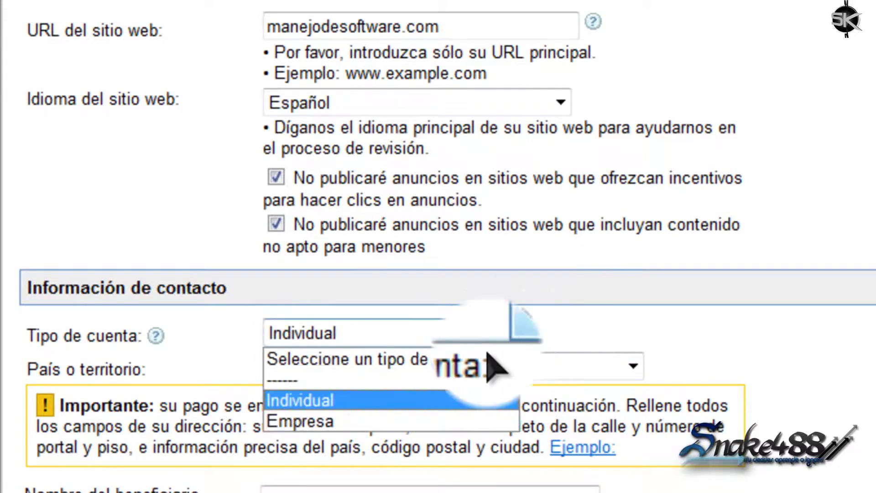
{"action": "left_click", "coordinate": [450, 422]}
{"action": "left_click", "coordinate": [488, 335]}
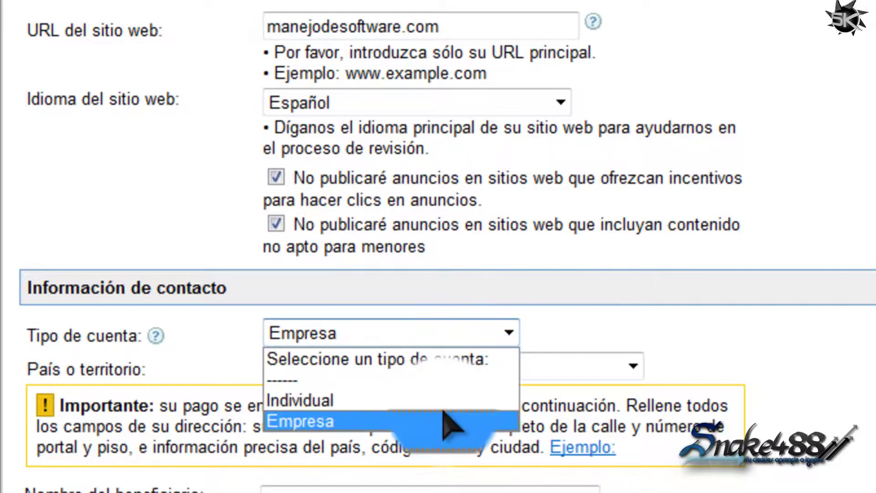
{"action": "left_click", "coordinate": [434, 400]}
{"action": "left_click", "coordinate": [392, 333]}
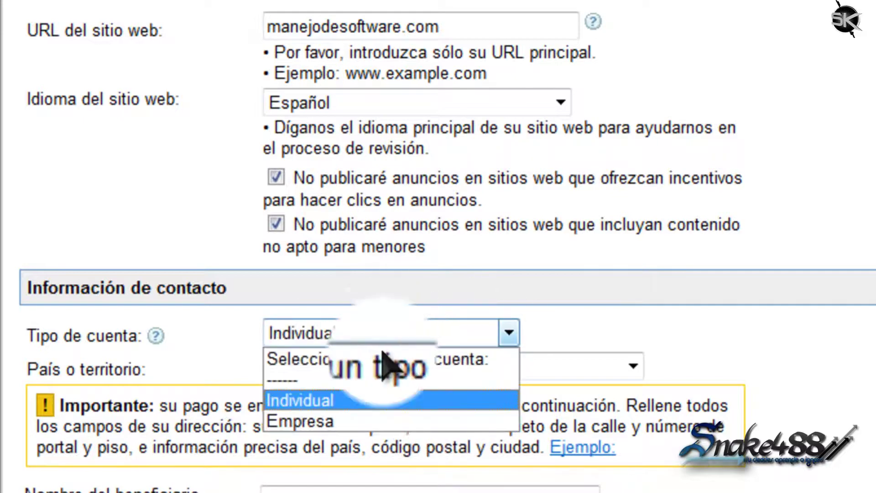
{"action": "left_click", "coordinate": [369, 422]}
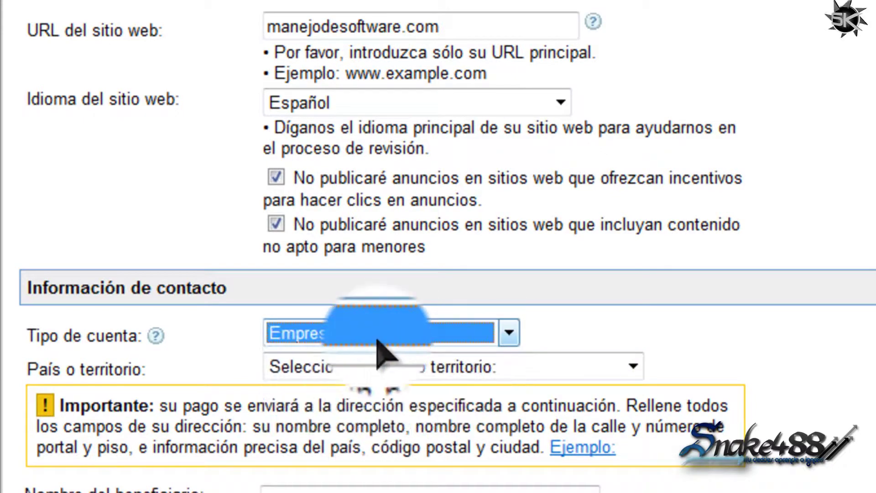
{"action": "left_click", "coordinate": [375, 341]}
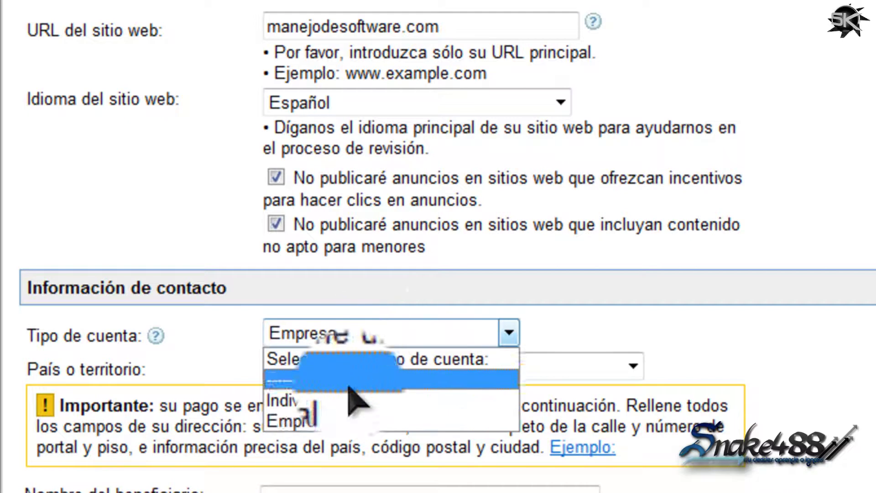
{"action": "left_click", "coordinate": [329, 404]}
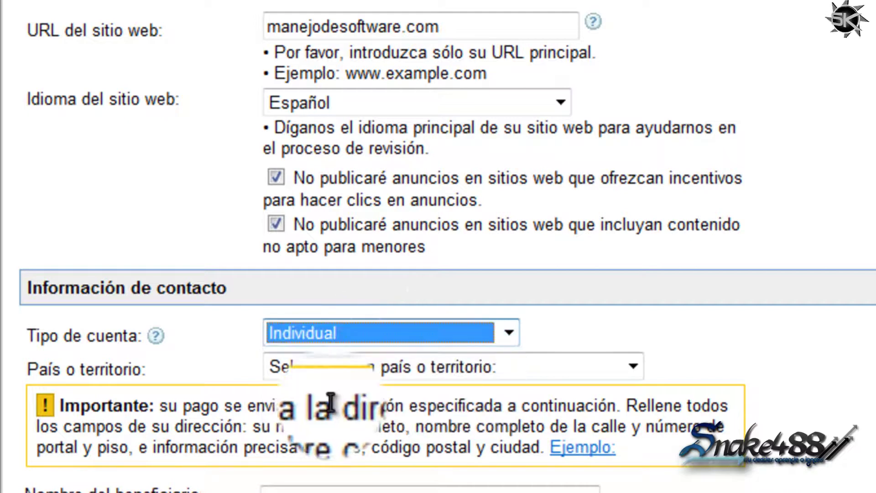
Choose México from the País o territorio list.
{"action": "left_click", "coordinate": [508, 367]}
{"action": "scroll", "coordinate": [506, 235], "scroll_direction": "down", "scroll_amount": 20}
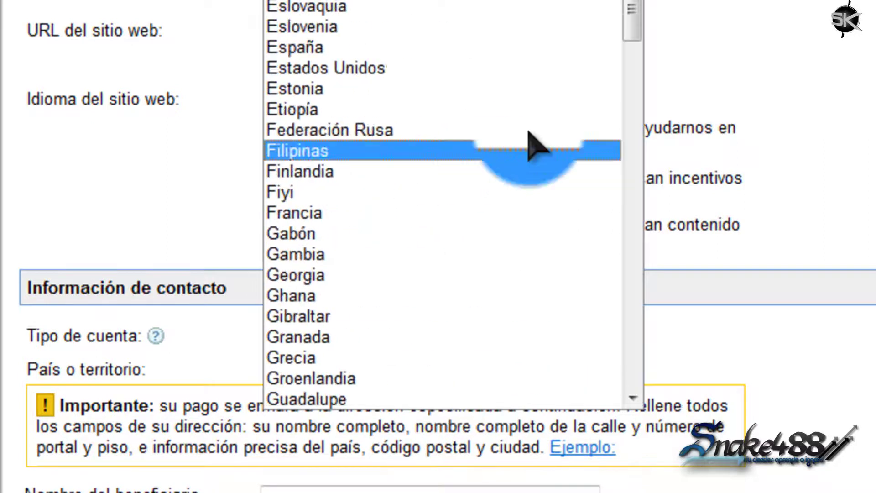
{"action": "left_click_drag", "start_coordinate": [636, 7], "coordinate": [586, 36]}
{"action": "scroll", "coordinate": [594, 53], "scroll_direction": "down", "scroll_amount": 13}
{"action": "scroll", "coordinate": [352, 146], "scroll_direction": "down", "scroll_amount": 7}
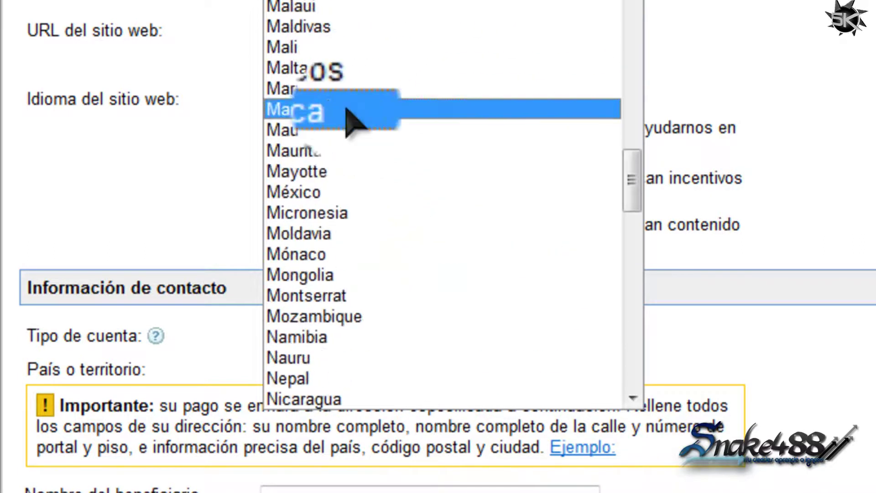
{"action": "left_click", "coordinate": [354, 195]}
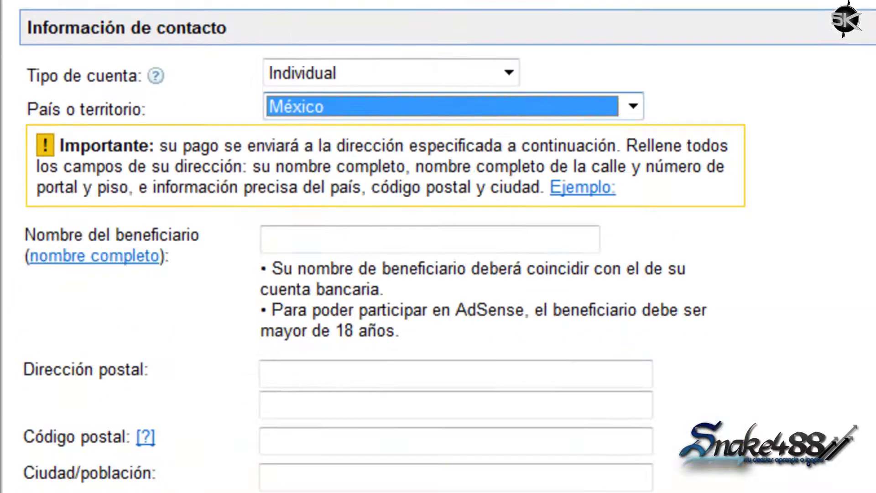
Enter the beneficiary's full name in the Nombre del beneficiario field.
{"action": "left_click", "coordinate": [483, 240]}
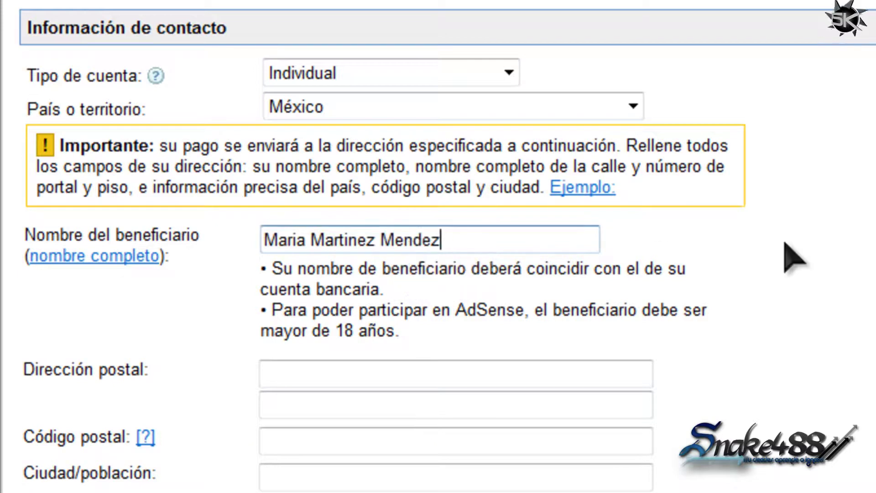
{"action": "left_click_drag", "start_coordinate": [451, 239], "coordinate": [224, 240]}
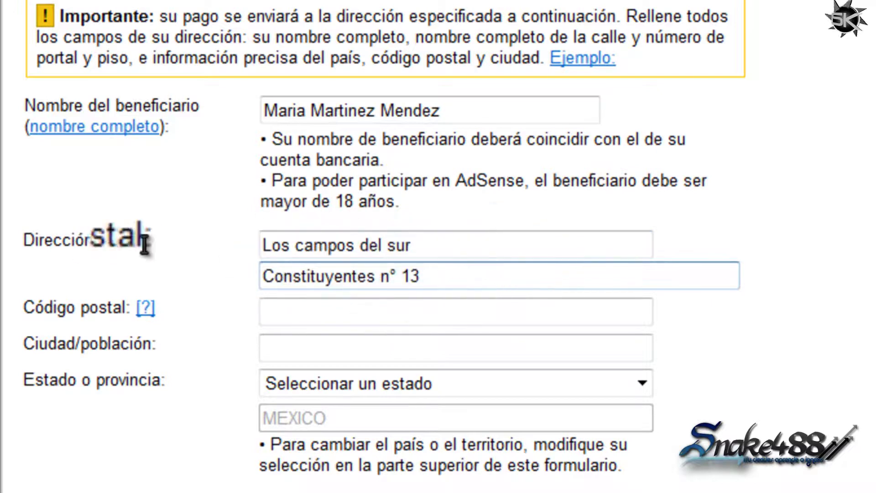
Fill in the Código postal field with the postal code, then move to Ciudad/población.
{"action": "triple_click", "coordinate": [302, 265]}
{"action": "left_click", "coordinate": [469, 269]}
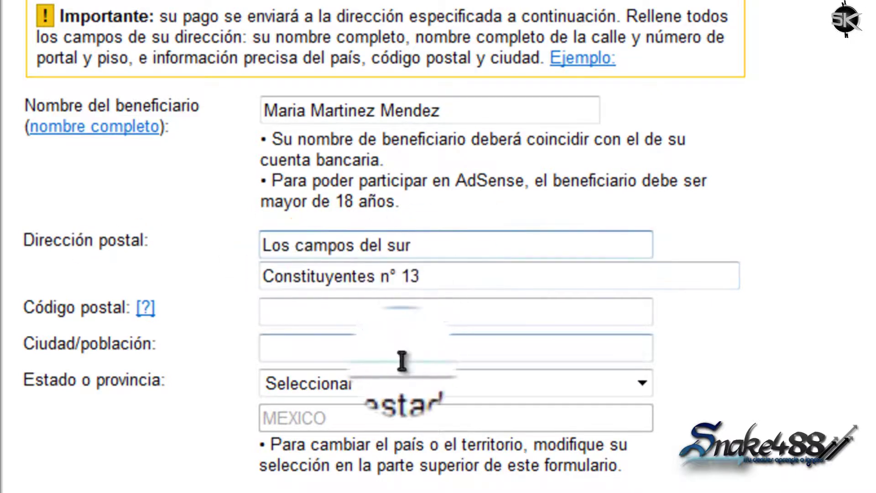
{"action": "left_click", "coordinate": [322, 304]}
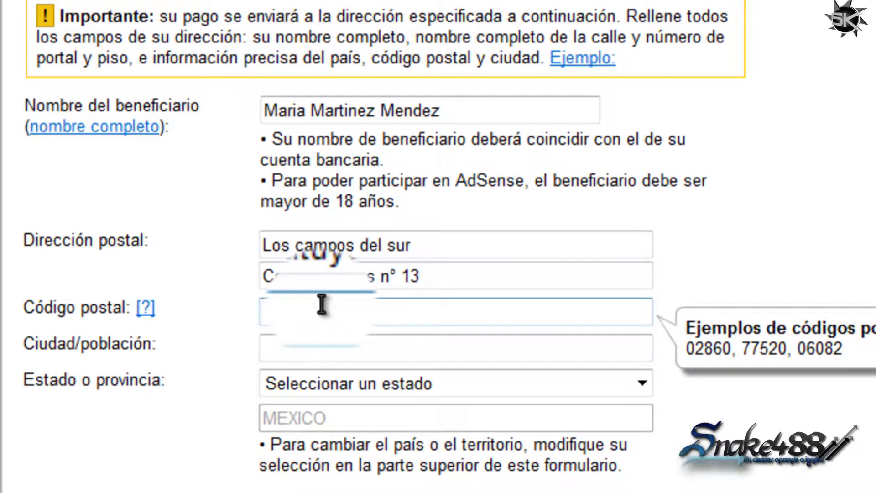
{"action": "type", "text": "56400"}
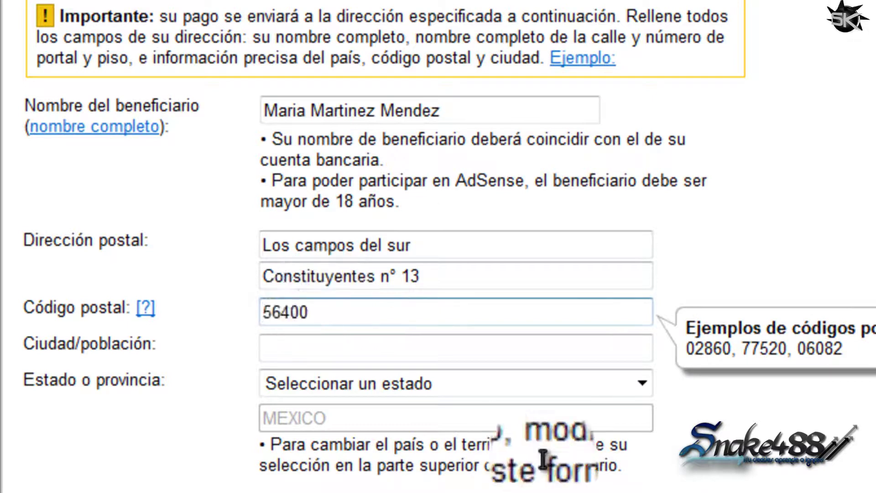
{"action": "left_click", "coordinate": [293, 343]}
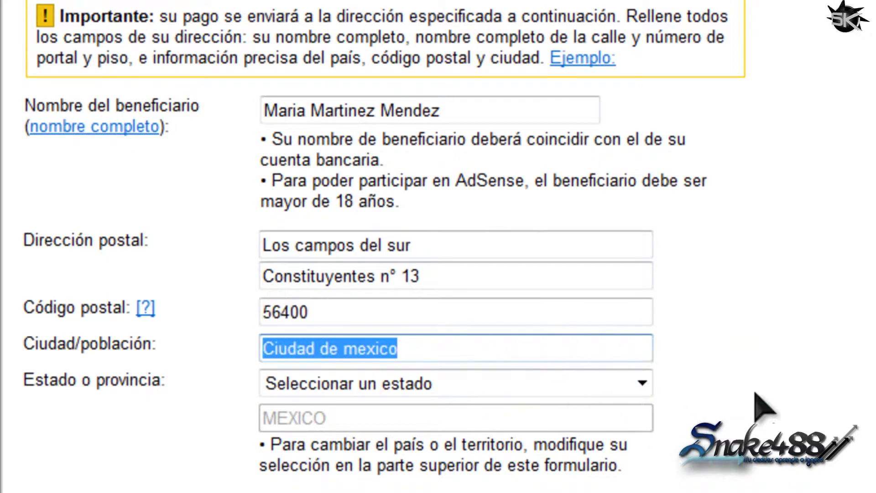
Pick Durango from the Estado o provincia list.
{"action": "left_click", "coordinate": [522, 383]}
{"action": "scroll", "coordinate": [516, 301], "scroll_direction": "down", "scroll_amount": 1}
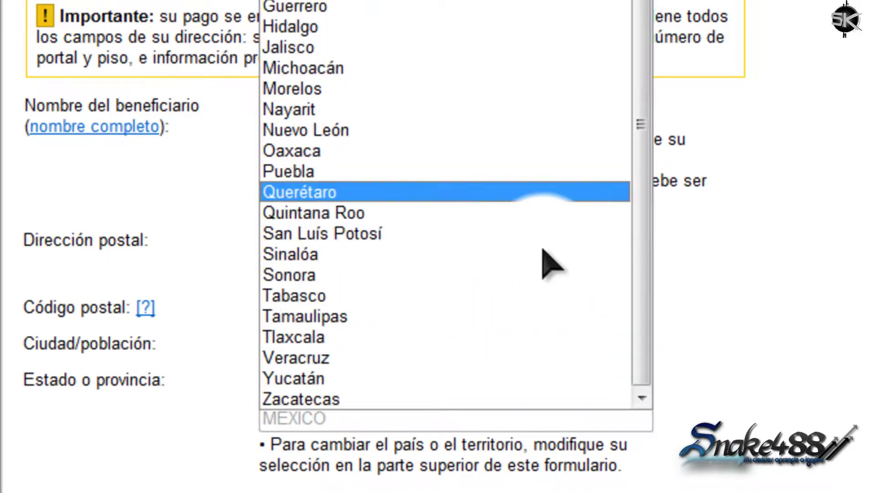
{"action": "scroll", "coordinate": [518, 292], "scroll_direction": "up", "scroll_amount": 1}
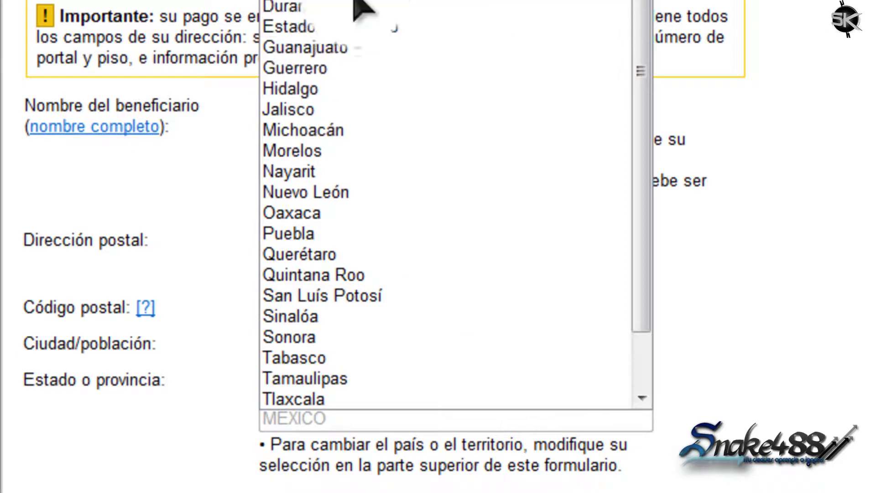
{"action": "left_click", "coordinate": [353, 7]}
{"action": "scroll", "coordinate": [796, 429], "scroll_direction": "down", "scroll_amount": 3}
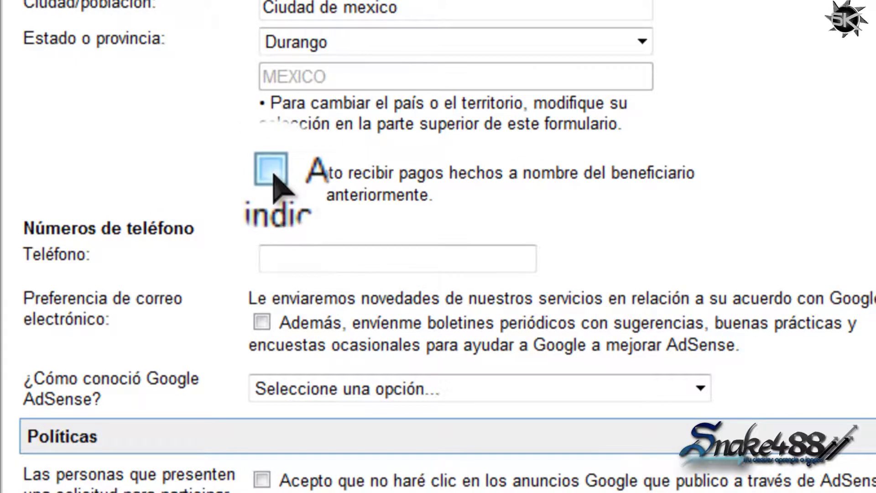
Tick 'Acepto recibir pagos' and enter the phone number in the Teléfono field.
{"action": "left_click", "coordinate": [272, 174]}
{"action": "left_click", "coordinate": [327, 253]}
{"action": "left_click", "coordinate": [327, 254]}
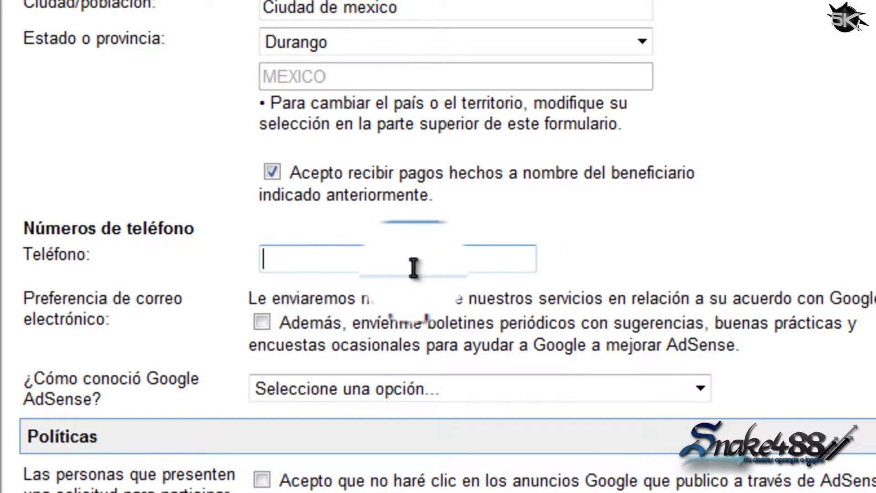
{"action": "left_click_drag", "start_coordinate": [365, 257], "coordinate": [185, 258]}
{"action": "left_click", "coordinate": [743, 267]}
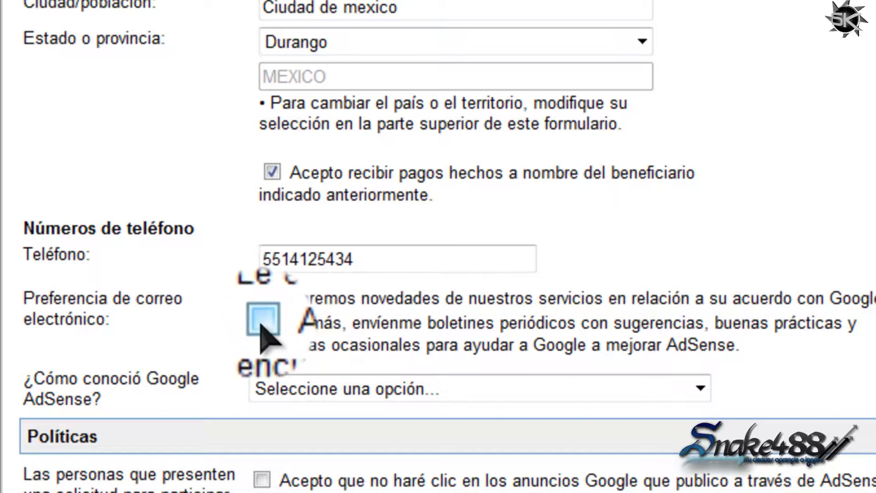
{"action": "left_click", "coordinate": [546, 391]}
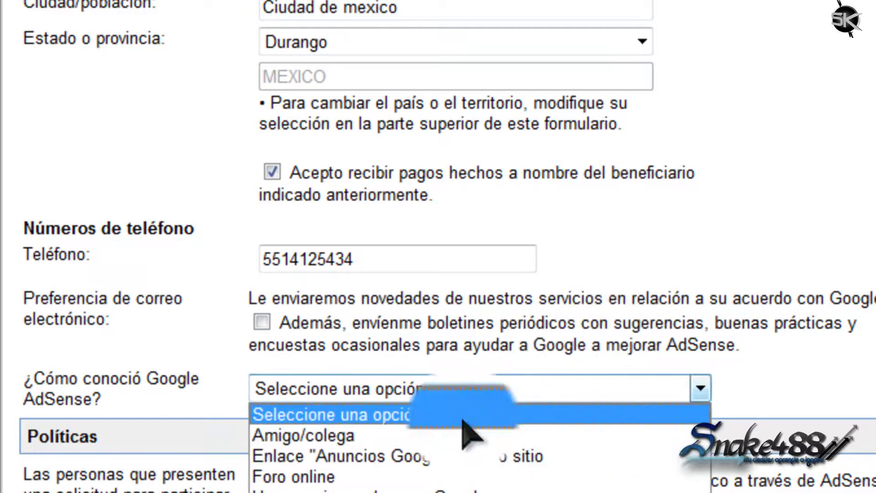
Choose Amigo/colega as the answer to '¿Cómo conoció Google AdSense?'.
{"action": "left_click", "coordinate": [132, 351]}
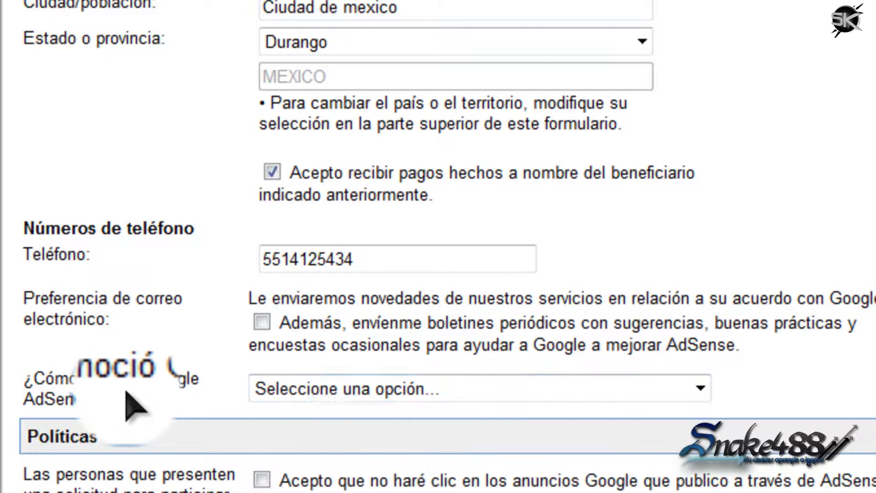
{"action": "left_click", "coordinate": [390, 392]}
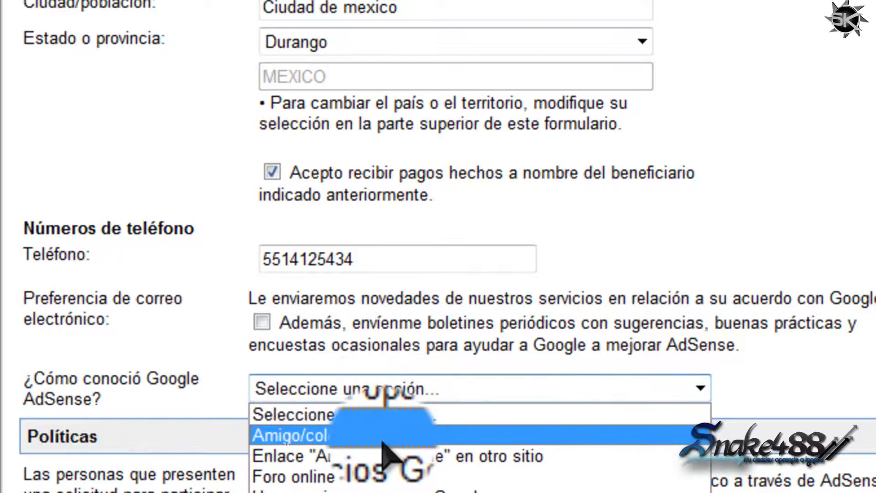
{"action": "left_click", "coordinate": [383, 436]}
{"action": "left_click", "coordinate": [401, 390]}
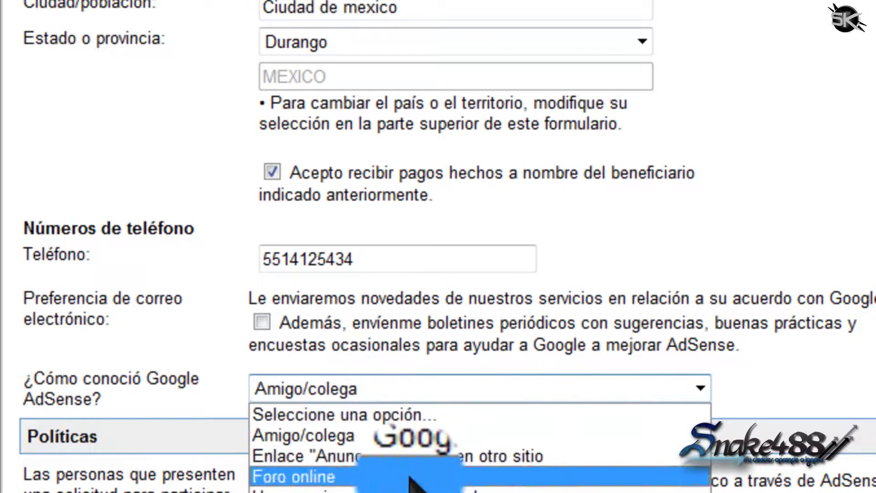
{"action": "left_click", "coordinate": [366, 441]}
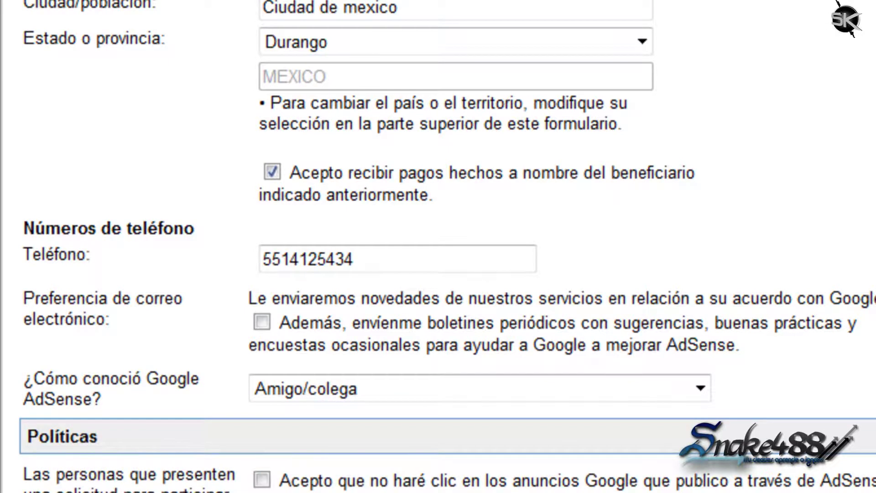
{"action": "scroll", "coordinate": [256, 309], "scroll_direction": "down", "scroll_amount": 4}
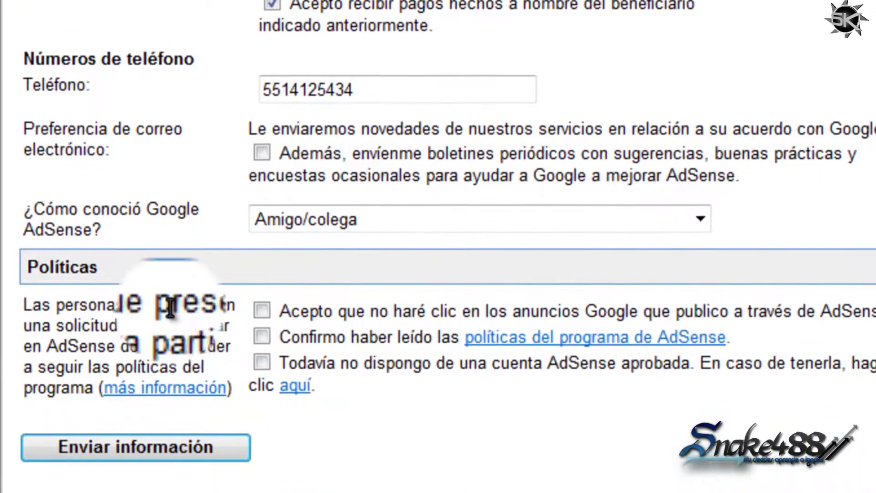
Tick the policy statements about not clicking your own ads and having read the AdSense policies.
{"action": "left_click_drag", "start_coordinate": [256, 309], "coordinate": [630, 391]}
{"action": "left_click", "coordinate": [634, 397]}
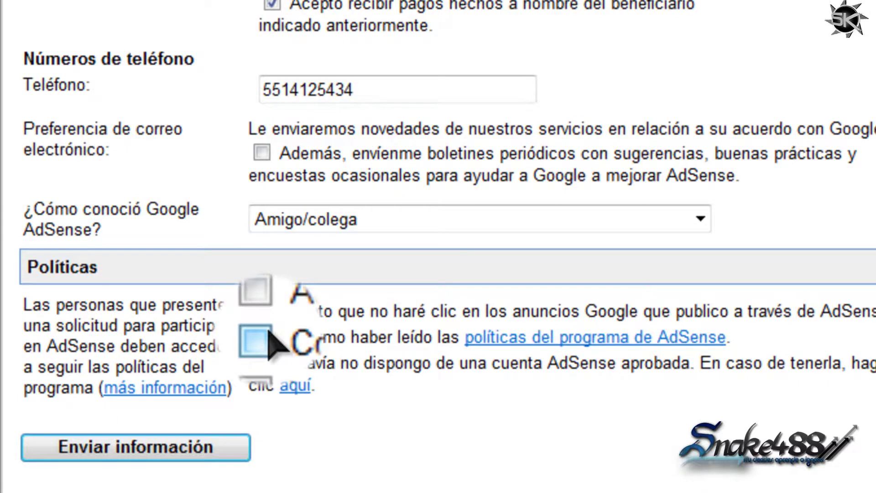
{"action": "left_click", "coordinate": [263, 312]}
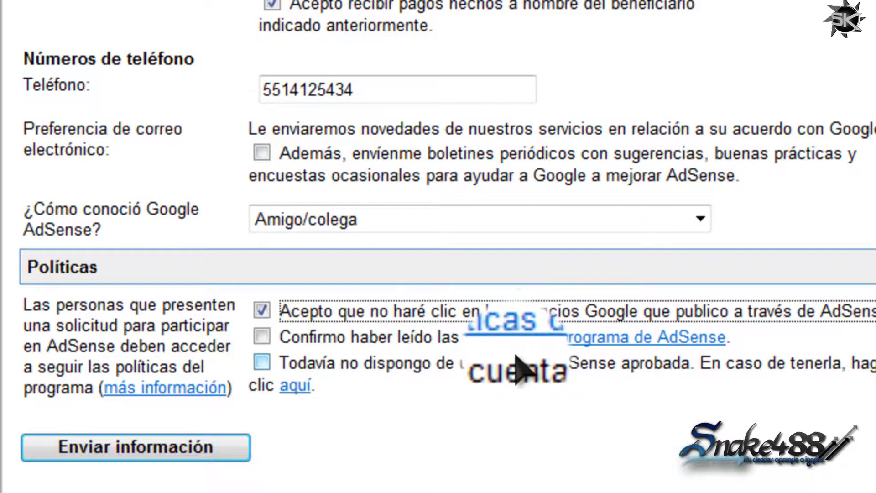
{"action": "left_click", "coordinate": [278, 338]}
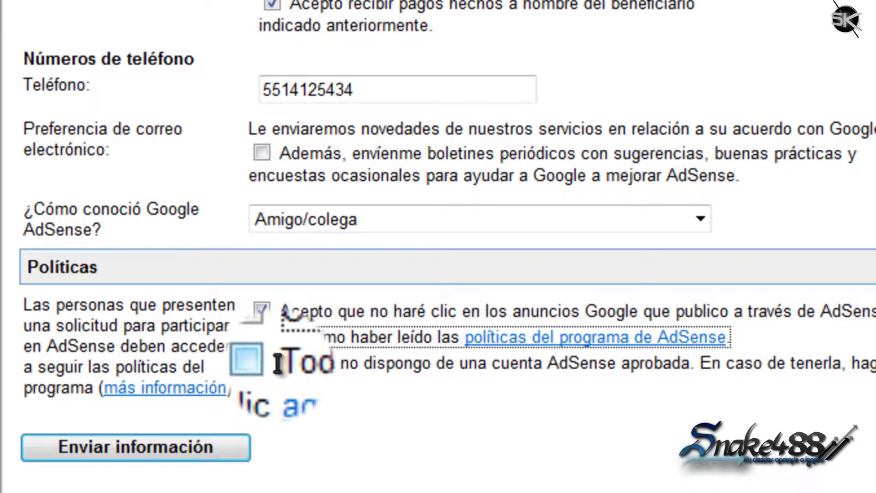
Tick the no-approved-AdSense-account statement and send the application information.
{"action": "left_click", "coordinate": [354, 367]}
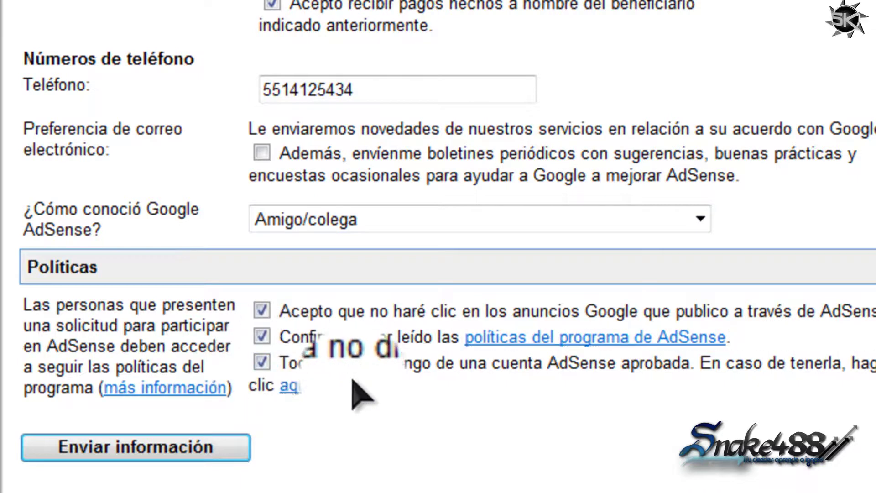
{"action": "left_click", "coordinate": [274, 367]}
{"action": "scroll", "coordinate": [283, 92], "scroll_direction": "up", "scroll_amount": 10}
{"action": "scroll", "coordinate": [283, 164], "scroll_direction": "down", "scroll_amount": 3}
{"action": "scroll", "coordinate": [283, 160], "scroll_direction": "down", "scroll_amount": 7}
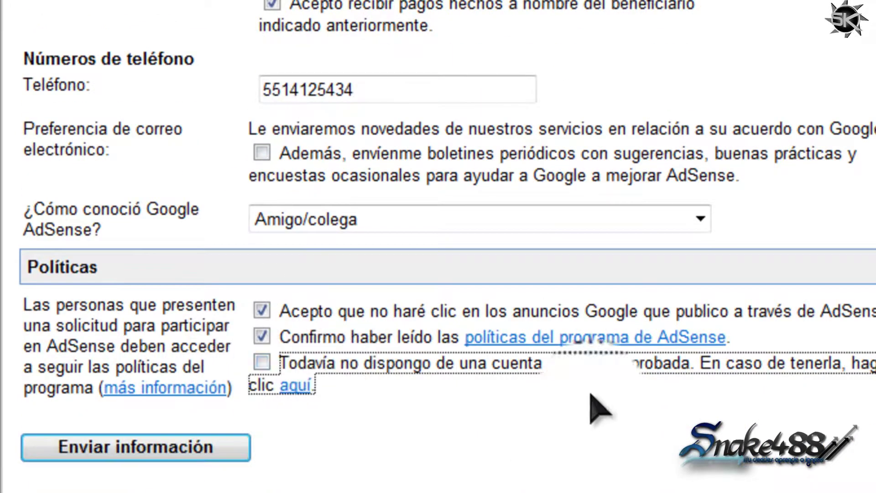
{"action": "left_click", "coordinate": [262, 361]}
{"action": "left_click", "coordinate": [137, 447]}
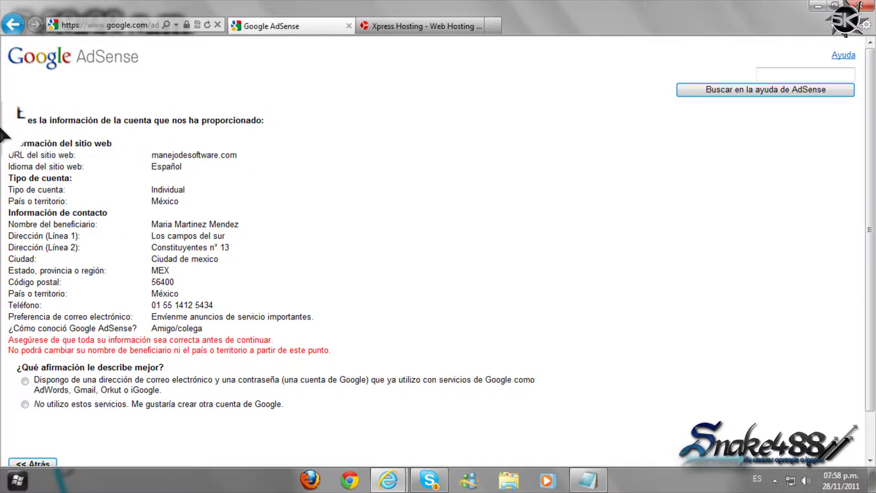
{"action": "triple_click", "coordinate": [285, 267]}
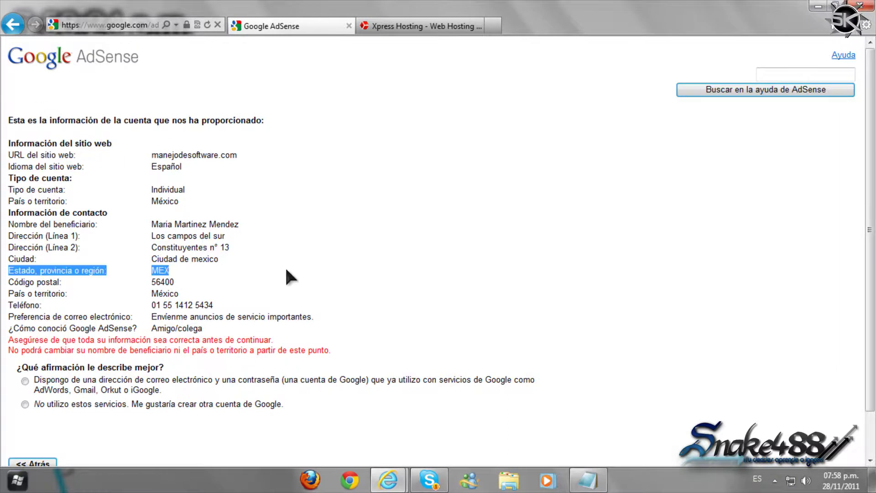
{"action": "left_click", "coordinate": [285, 267]}
{"action": "scroll", "coordinate": [284, 267], "scroll_direction": "down", "scroll_amount": 1}
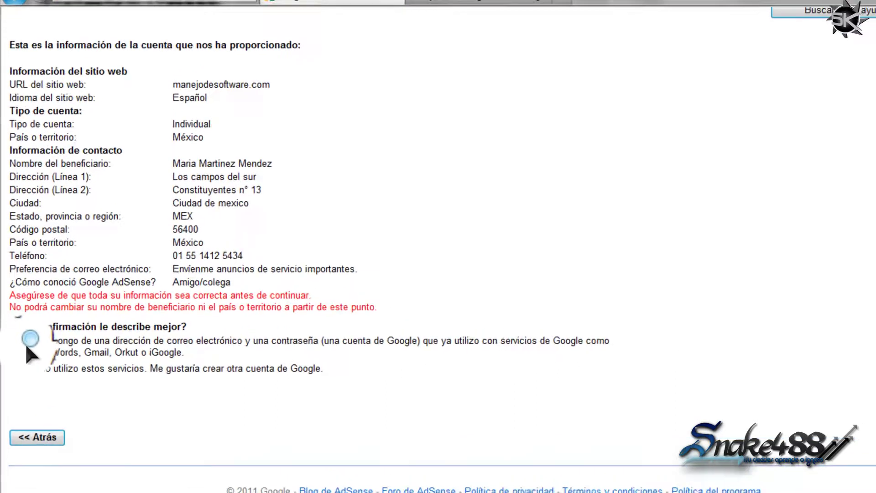
{"action": "left_click_drag", "start_coordinate": [14, 7], "coordinate": [497, 319]}
{"action": "left_click", "coordinate": [538, 308]}
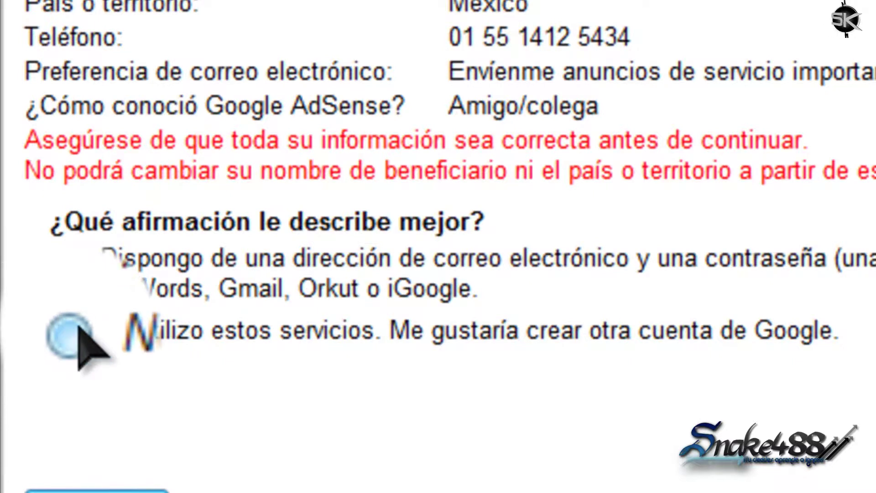
Choose the 'Dispongo de una dirección de correo electrónico y una contraseña' existing-Google-account option.
{"action": "left_click", "coordinate": [69, 336]}
{"action": "scroll", "coordinate": [68, 337], "scroll_direction": "down", "scroll_amount": 10}
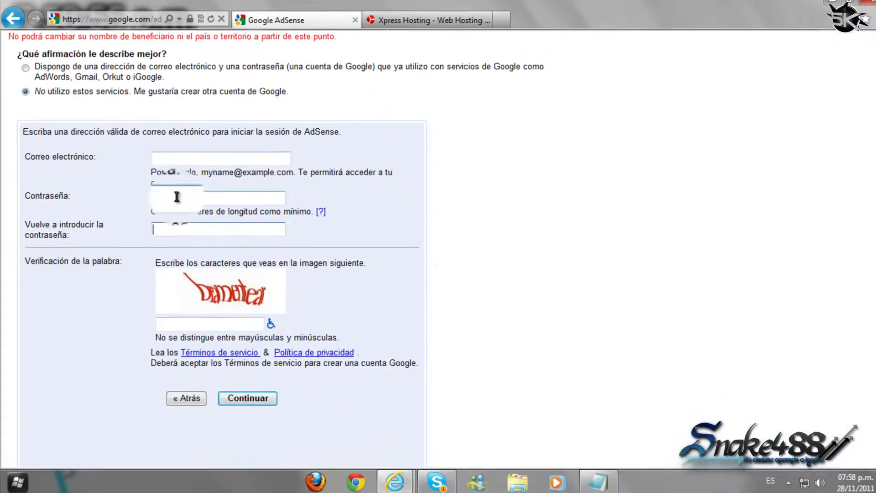
{"action": "left_click", "coordinate": [176, 158]}
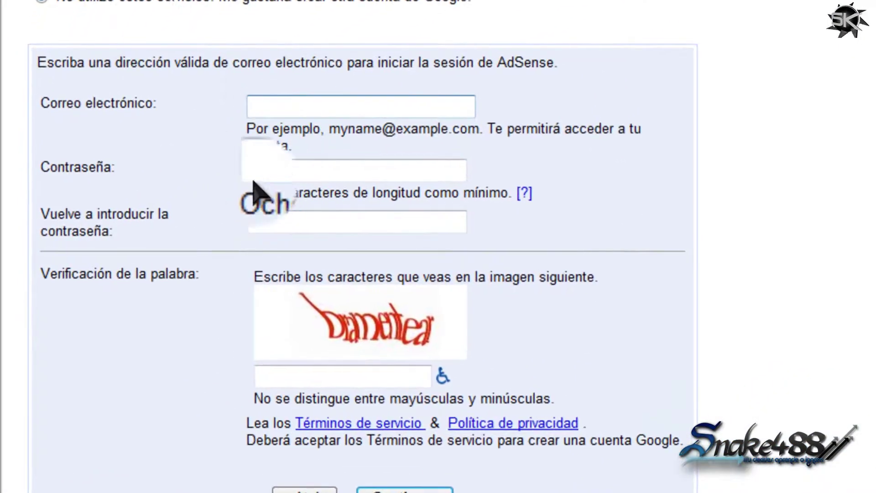
{"action": "left_click", "coordinate": [256, 172]}
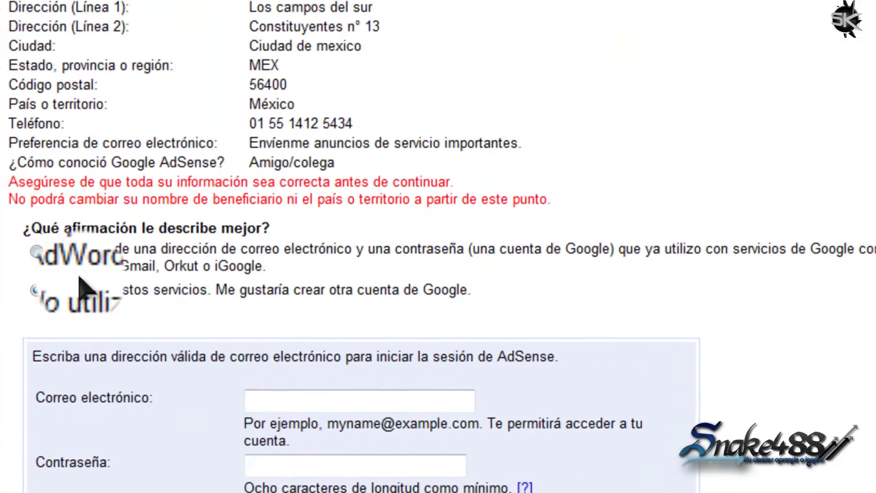
{"action": "left_click", "coordinate": [35, 250]}
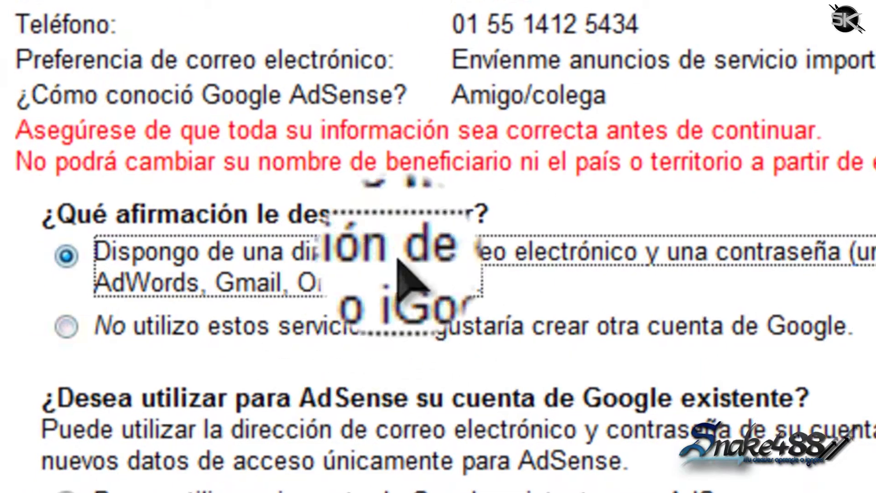